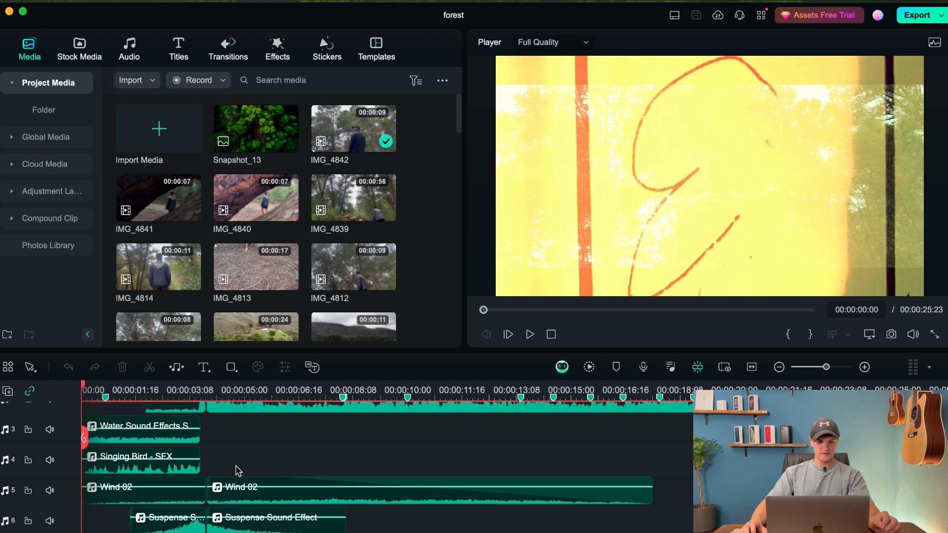
# Review the sound effect tracks in the timeline and play the opening title shot.
pyautogui.scroll(-5, 190, 493)
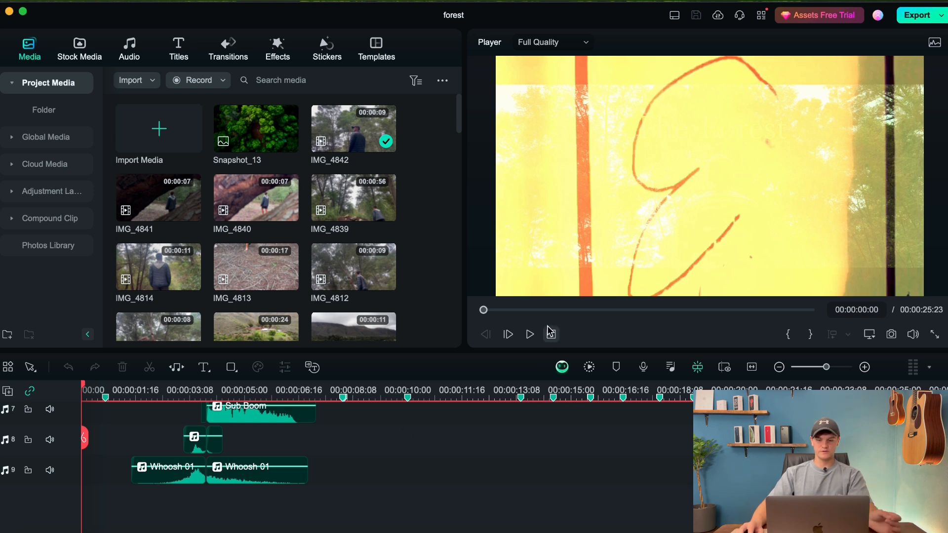
pyautogui.scroll(5, 253, 481)
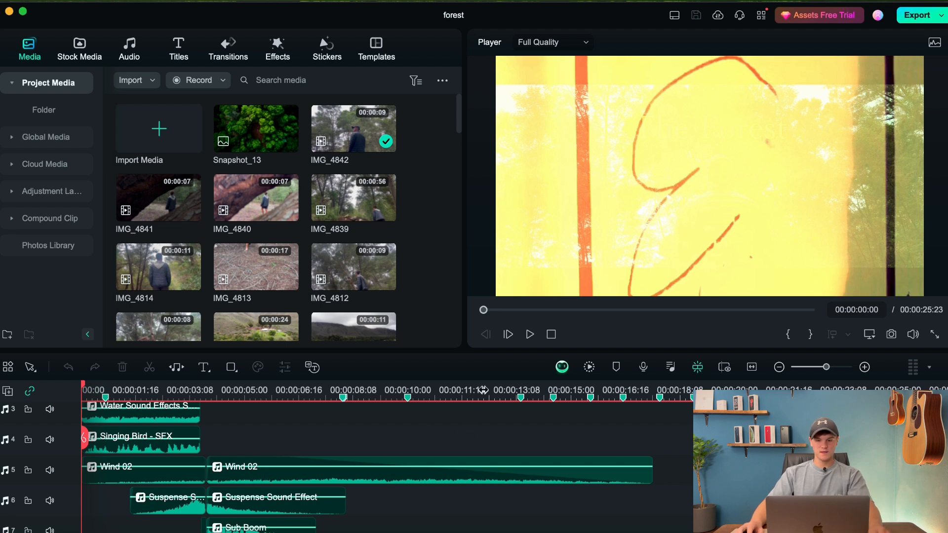
pyautogui.click(530, 335)
pyautogui.click(530, 334)
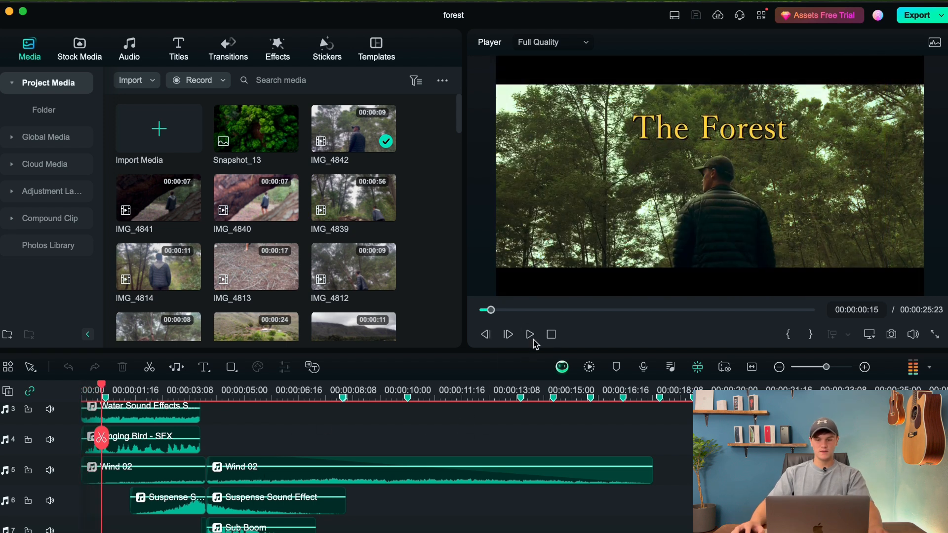
pyautogui.scroll(5, 322, 448)
pyautogui.scroll(-2, 263, 448)
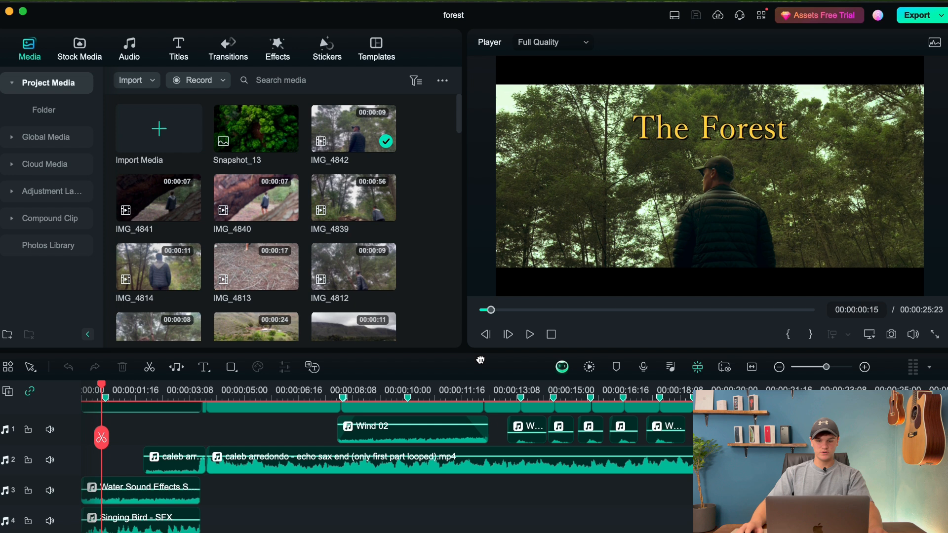
# Return the playhead to the start and scrub through the short film burn overlay on video track 3.
pyautogui.click(551, 334)
pyautogui.scroll(4, 322, 441)
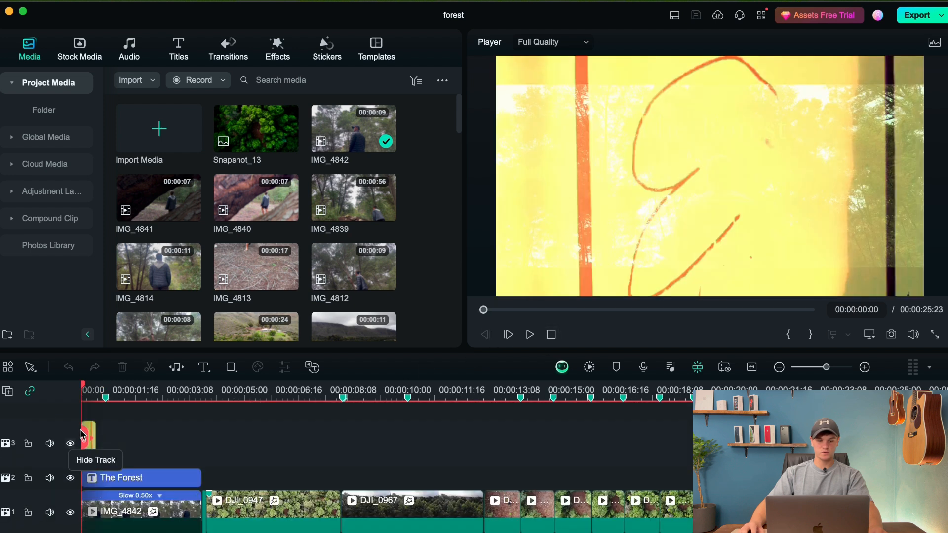
pyautogui.click(87, 391)
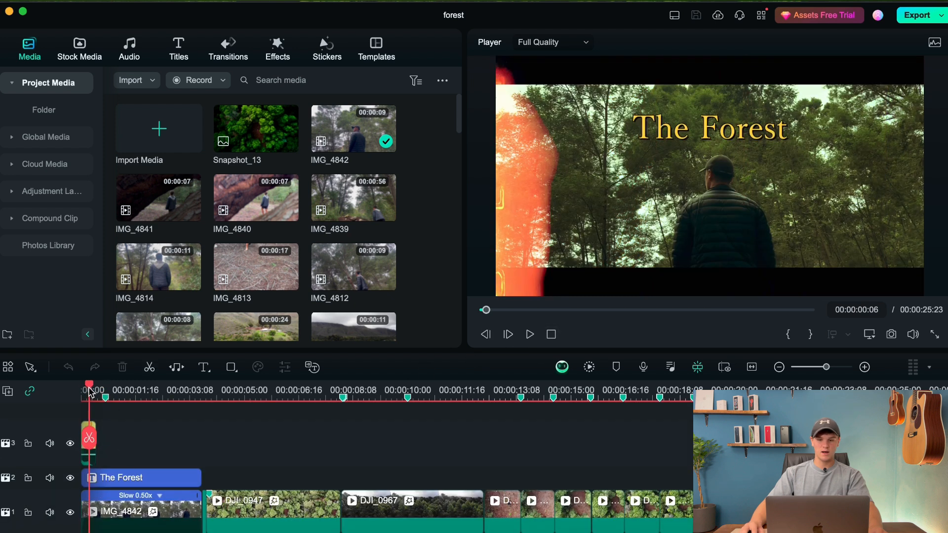
pyautogui.moveTo(87, 389); pyautogui.dragTo(73, 390)
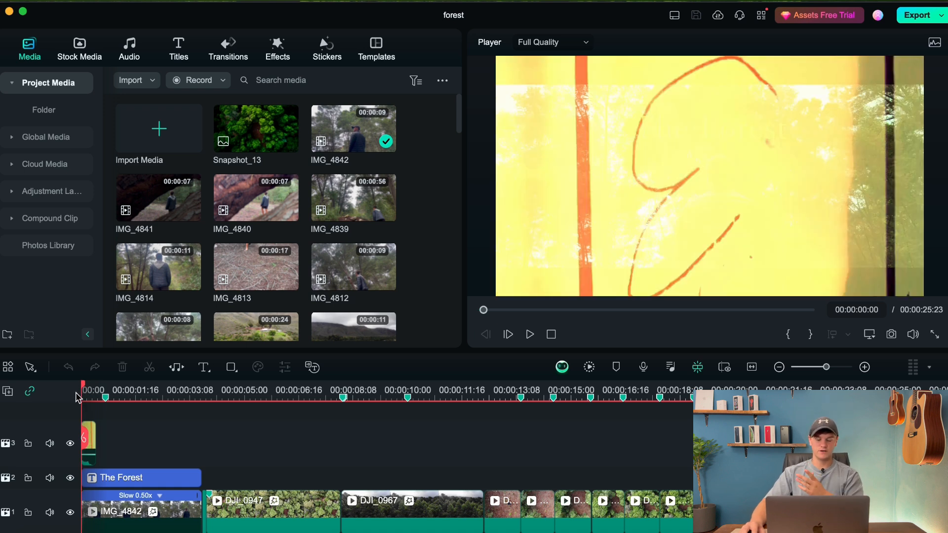
pyautogui.click(87, 390)
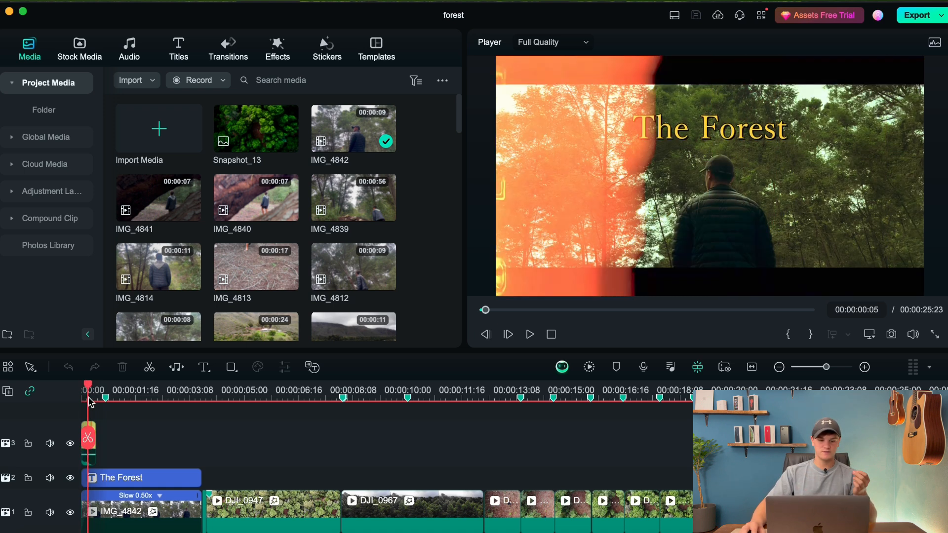
# Play the opening from the film burn to hear the water, bird and wind ambience on audio tracks 3 to 5.
pyautogui.scroll(-2, 119, 460)
pyautogui.scroll(-4, 118, 460)
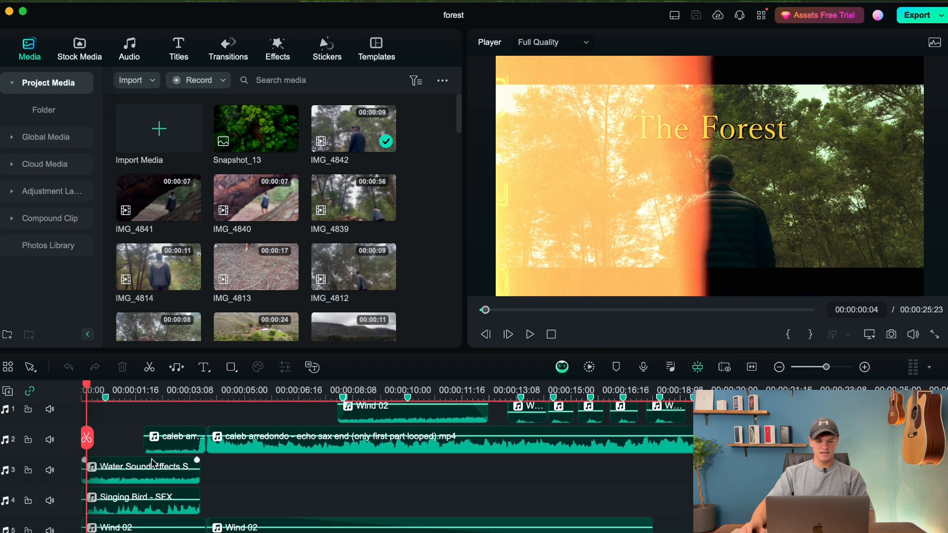
pyautogui.click(529, 334)
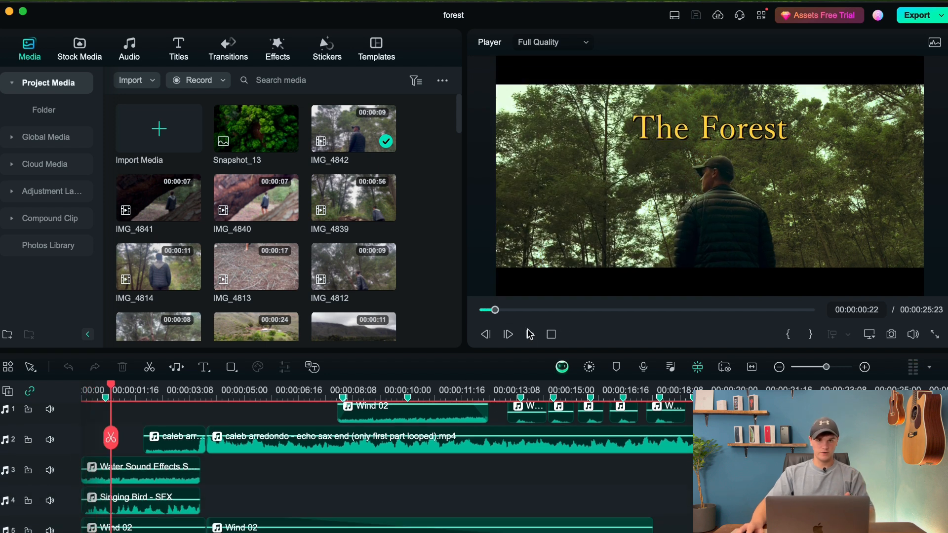
pyautogui.scroll(-2, 44, 440)
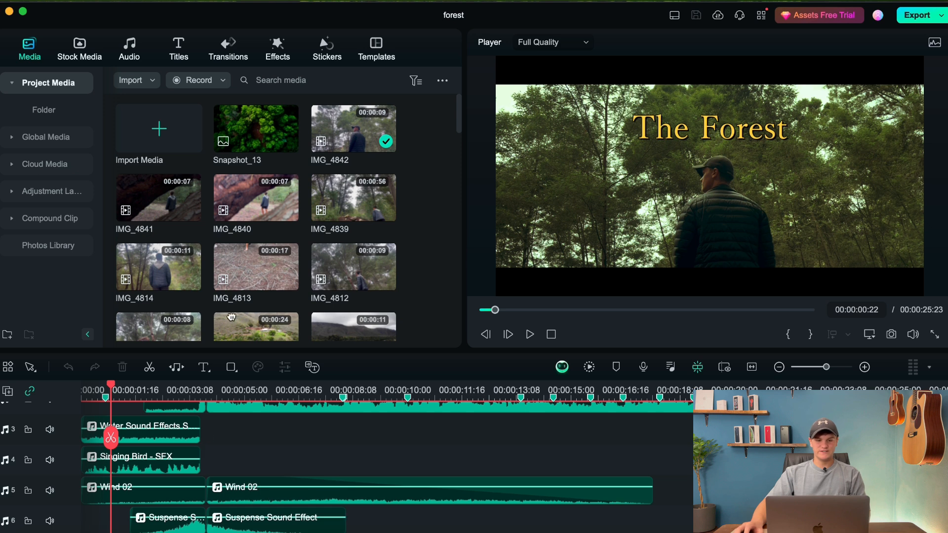
# Search the sound effect library for "birds" and preview Singing Bird - SFX.
pyautogui.click(135, 52)
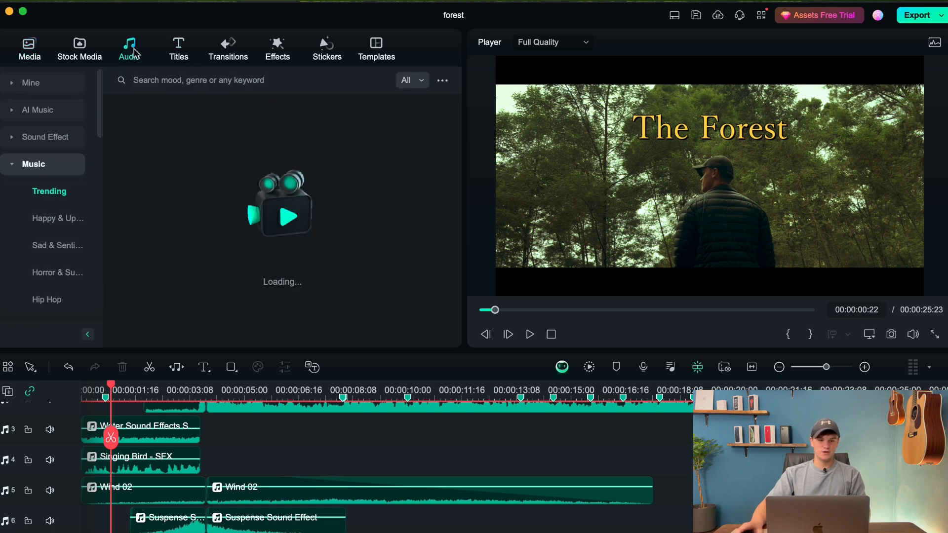
pyautogui.click(42, 138)
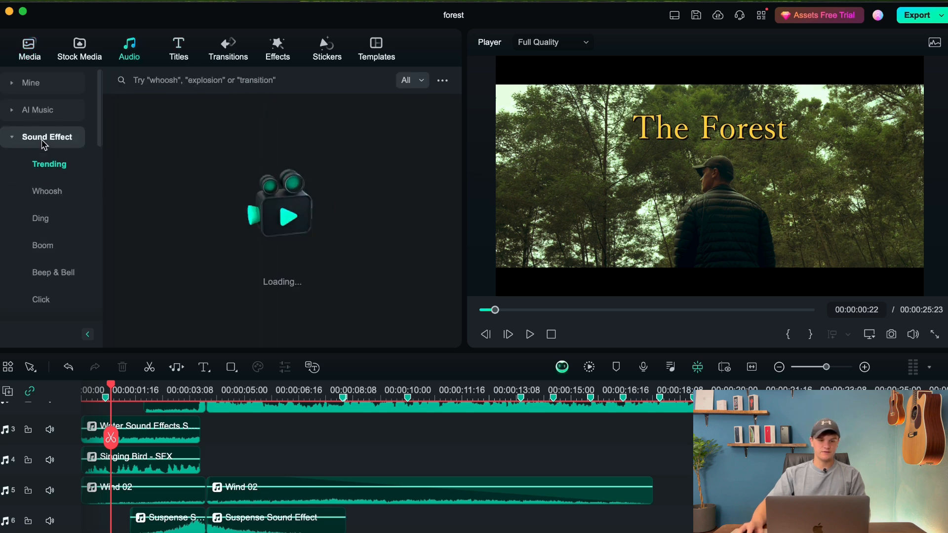
pyautogui.scroll(-5, 43, 277)
pyautogui.scroll(-7, 44, 266)
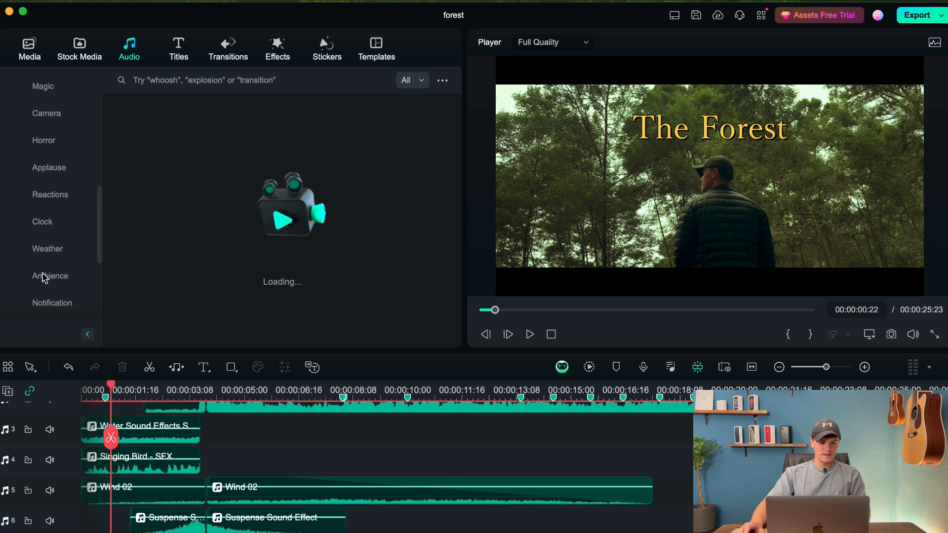
pyautogui.click(158, 84)
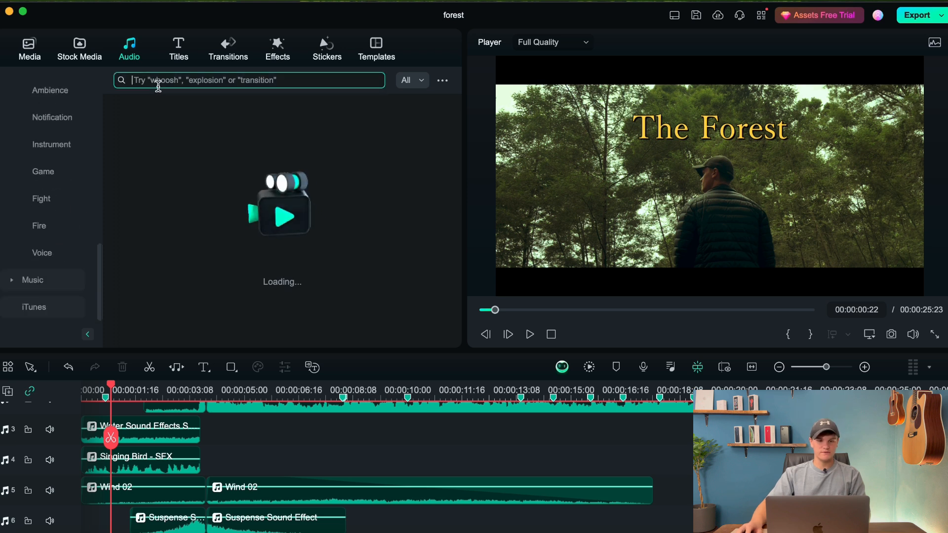
pyautogui.write('birds')
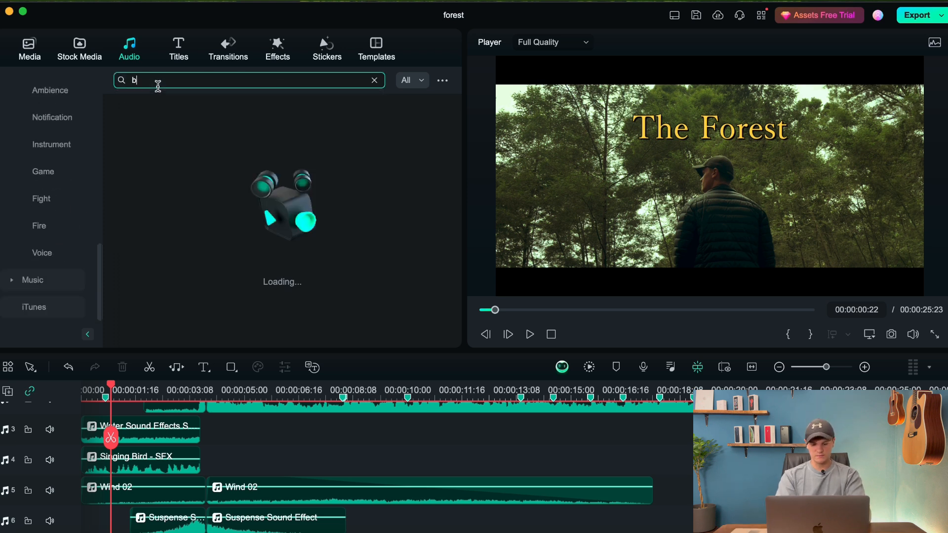
pyautogui.press('Return')
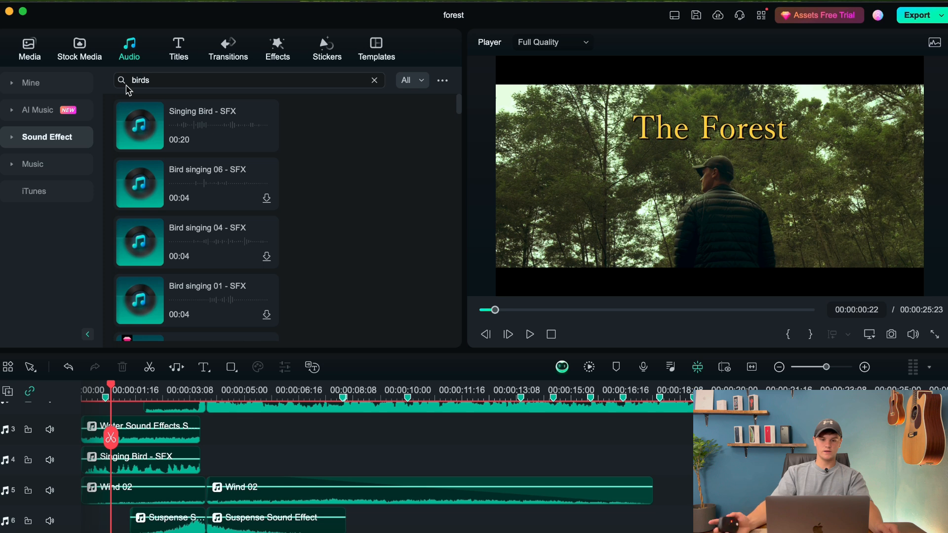
pyautogui.click(141, 124)
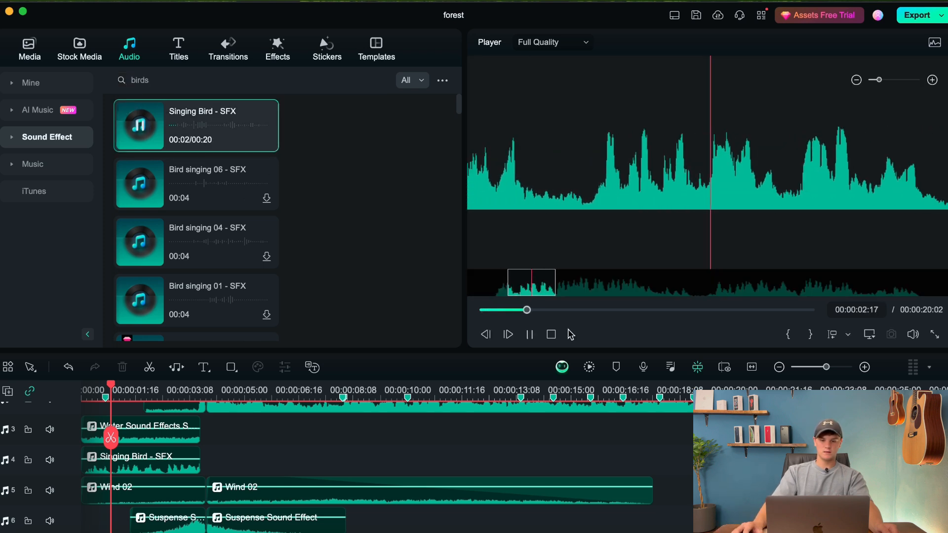
pyautogui.click(531, 336)
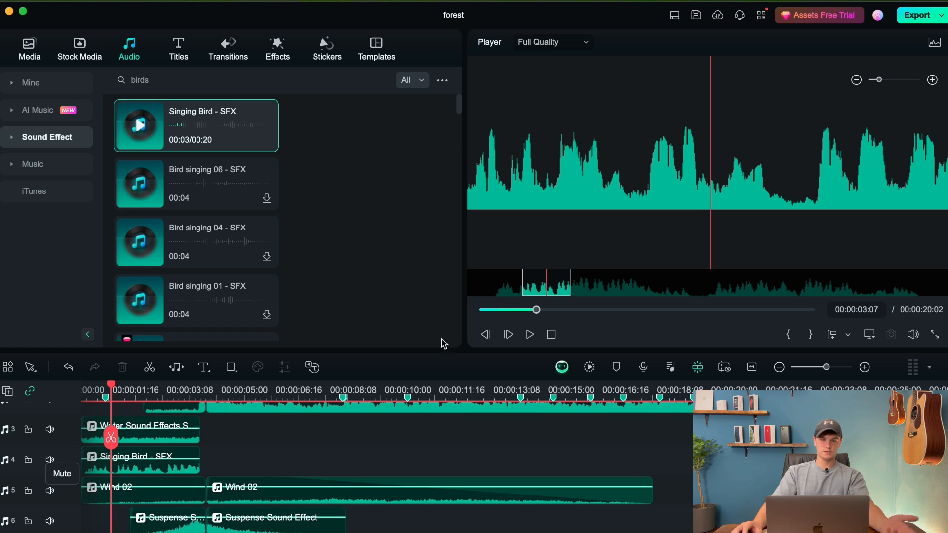
# Adjust the volume of the Water Sound Effects clip on audio track 3, raising it slightly before lowering it.
pyautogui.click(864, 367)
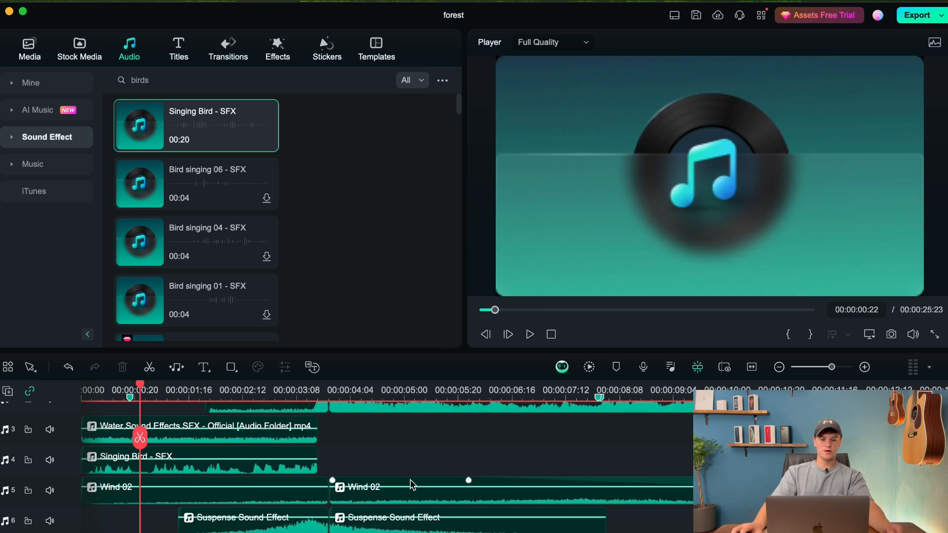
pyautogui.scroll(-1, 275, 444)
pyautogui.scroll(1, 274, 445)
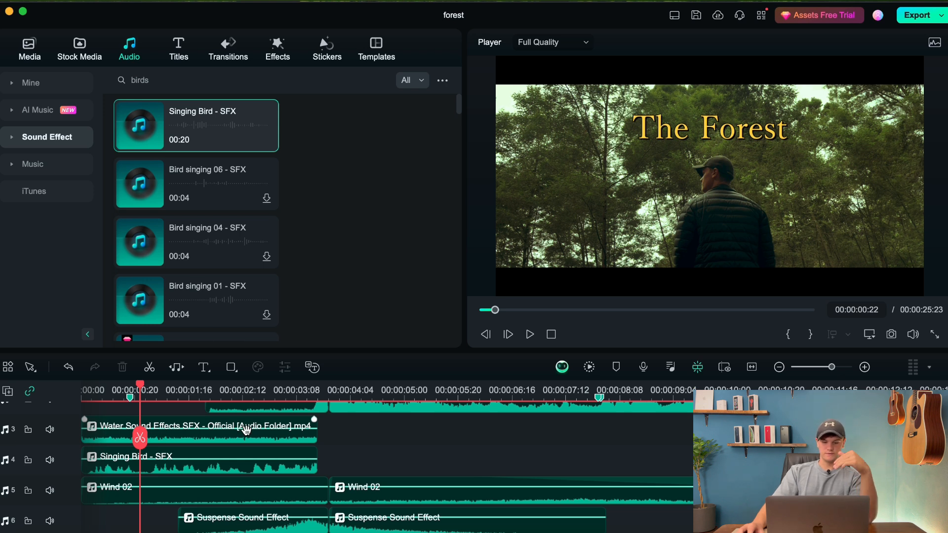
pyautogui.moveTo(246, 429); pyautogui.dragTo(248, 427)
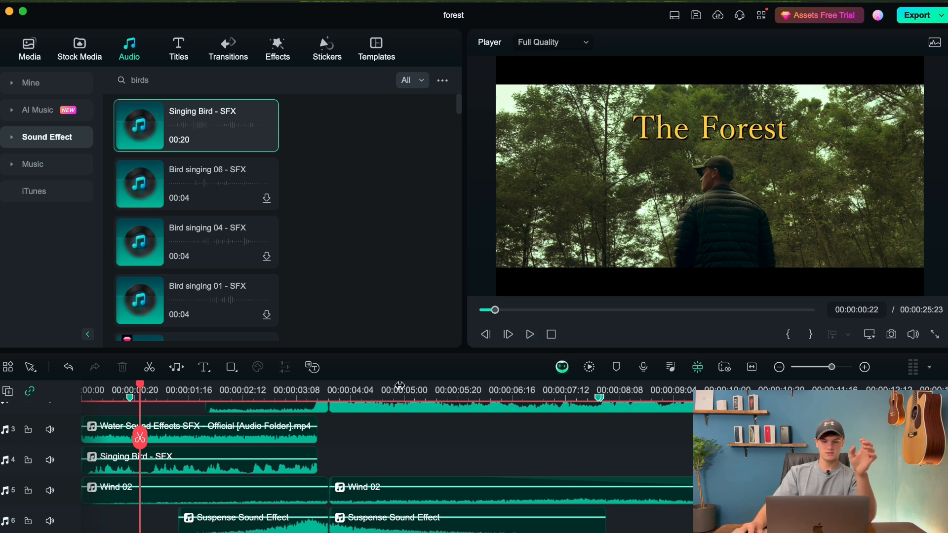
pyautogui.moveTo(289, 428); pyautogui.dragTo(290, 437)
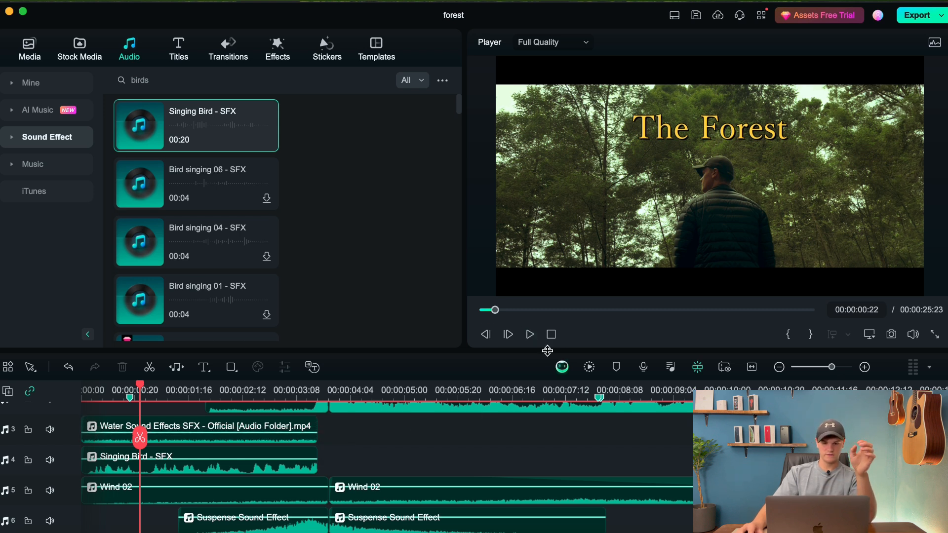
# Play the transition from the title shot to the aerial forest shot twice, checking the suspense, boom and whoosh tracks.
pyautogui.click(532, 339)
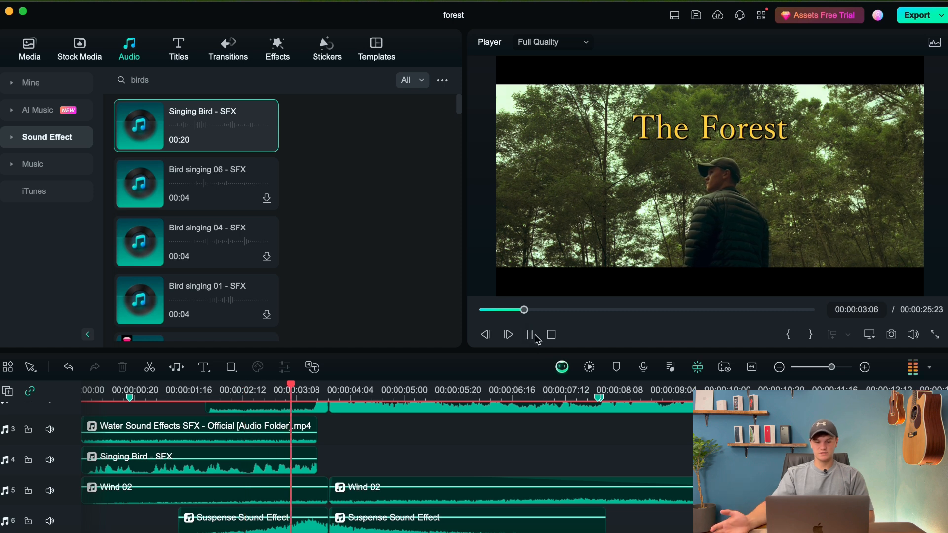
pyautogui.click(535, 338)
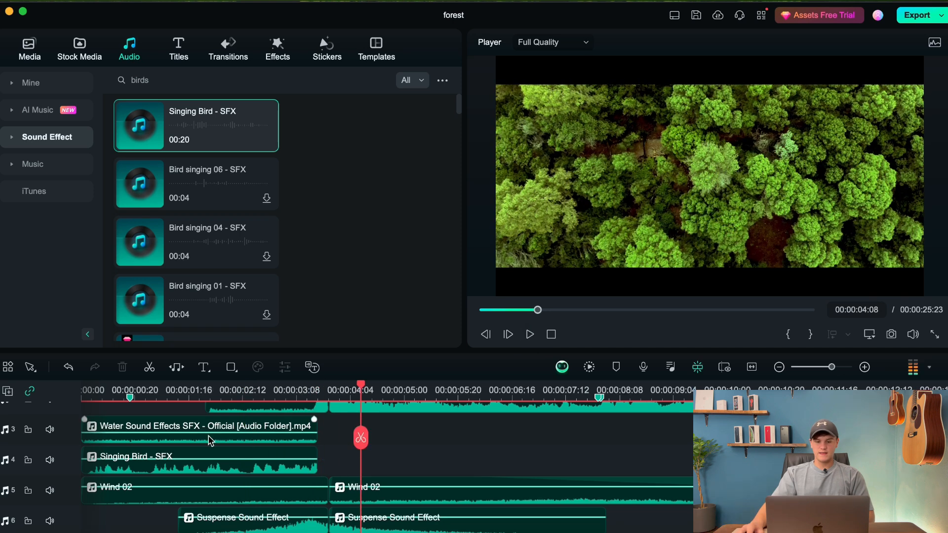
pyautogui.click(247, 392)
pyautogui.scroll(-2, 247, 434)
pyautogui.click(529, 334)
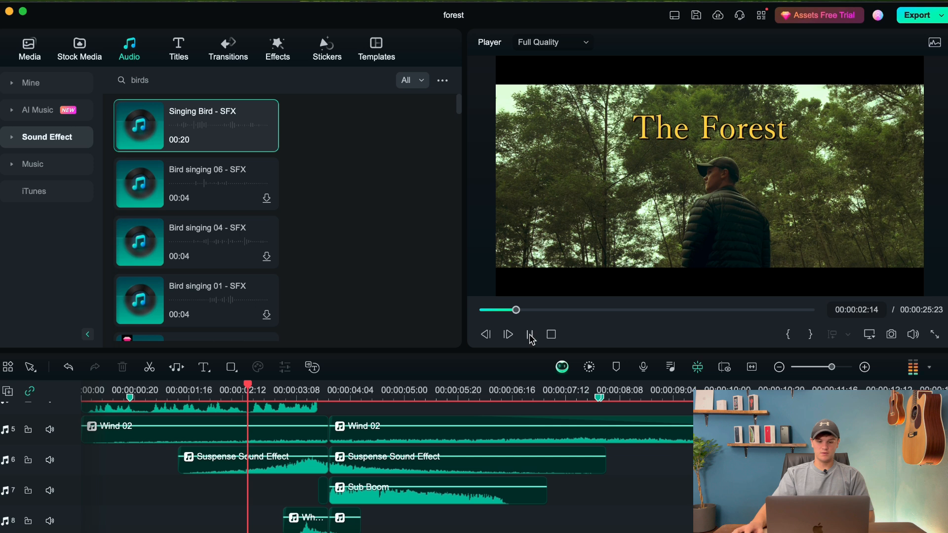
pyautogui.click(530, 336)
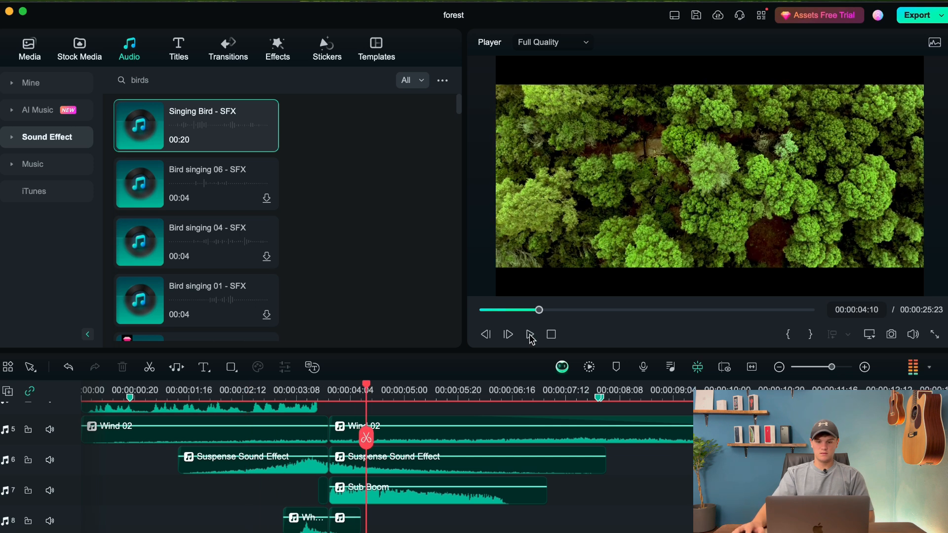
pyautogui.scroll(-1, 326, 458)
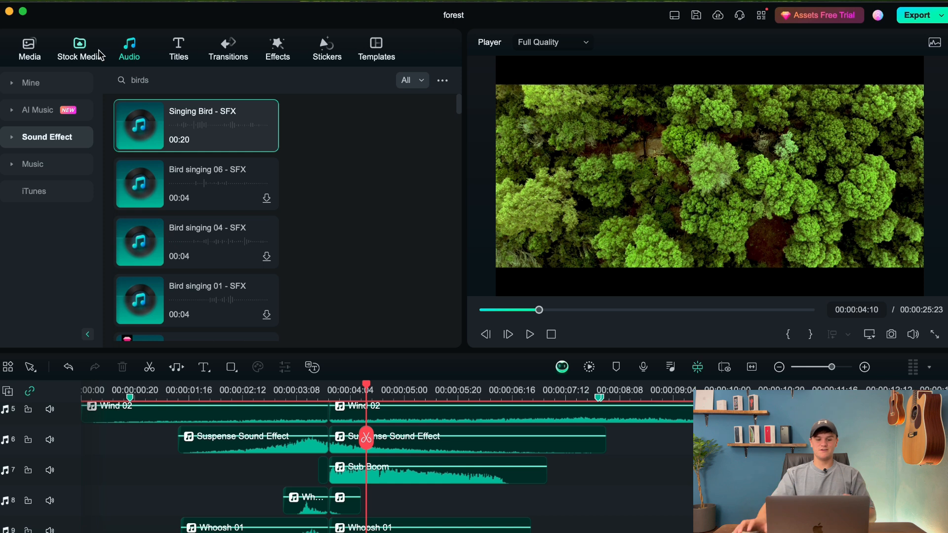
# Browse the downloaded sound effects and compare them with the suspense, boom and whoosh clips in the timeline.
pyautogui.scroll(-3, 148, 178)
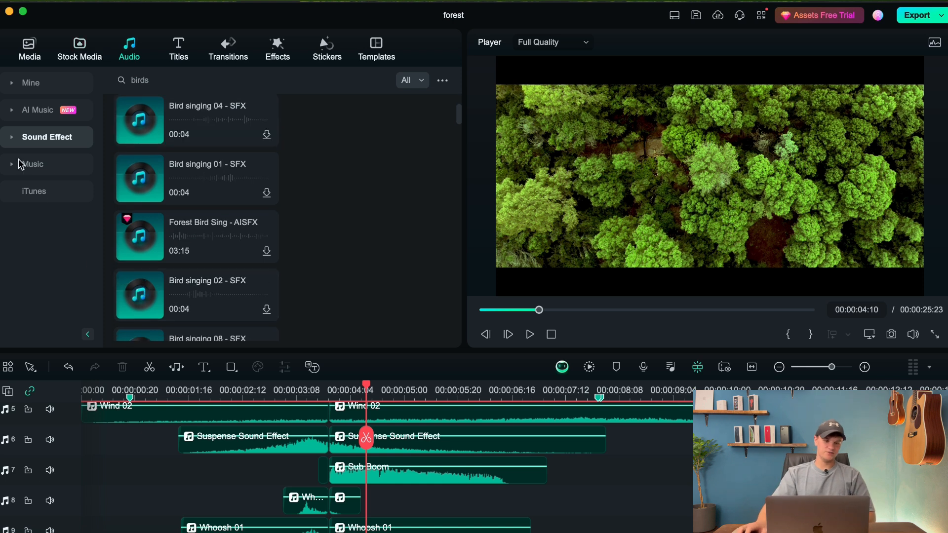
pyautogui.click(69, 89)
pyautogui.click(63, 137)
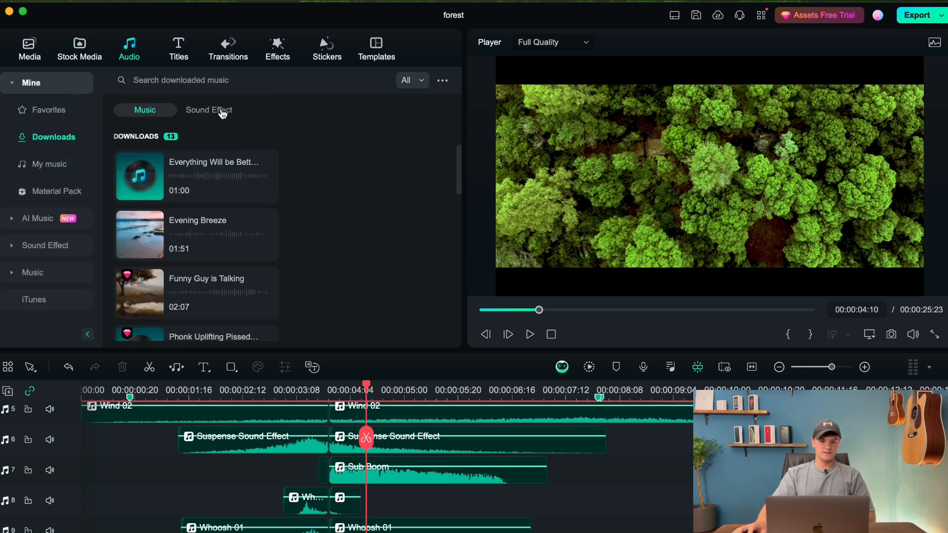
pyautogui.click(221, 110)
pyautogui.scroll(-1, 159, 242)
pyautogui.scroll(-1, 158, 200)
pyautogui.scroll(1, 150, 194)
pyautogui.scroll(-1, 398, 491)
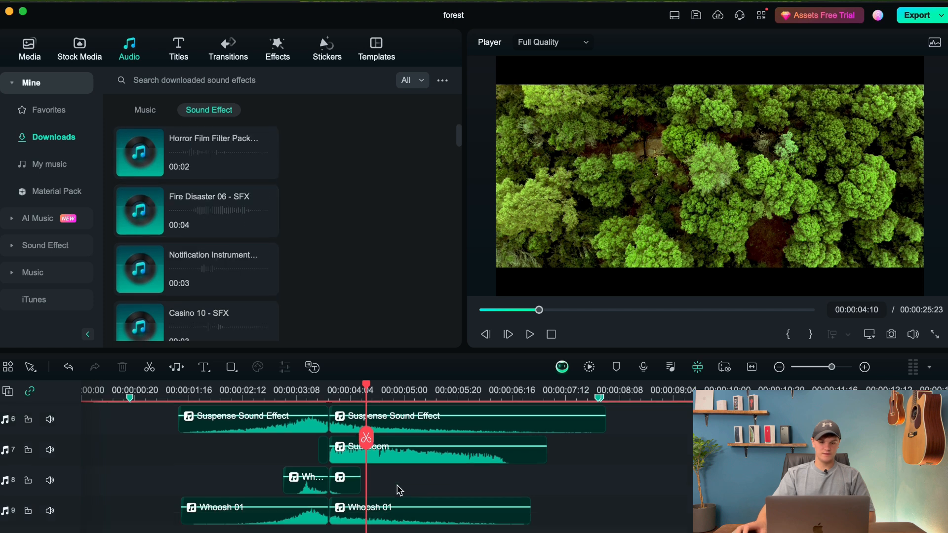
pyautogui.scroll(2, 392, 491)
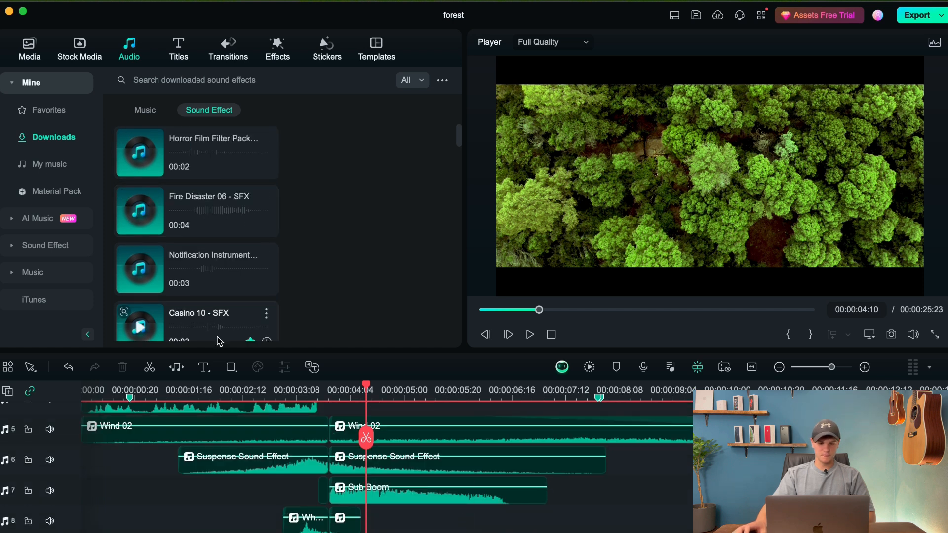
pyautogui.scroll(-2, 215, 316)
pyautogui.scroll(-3, 215, 310)
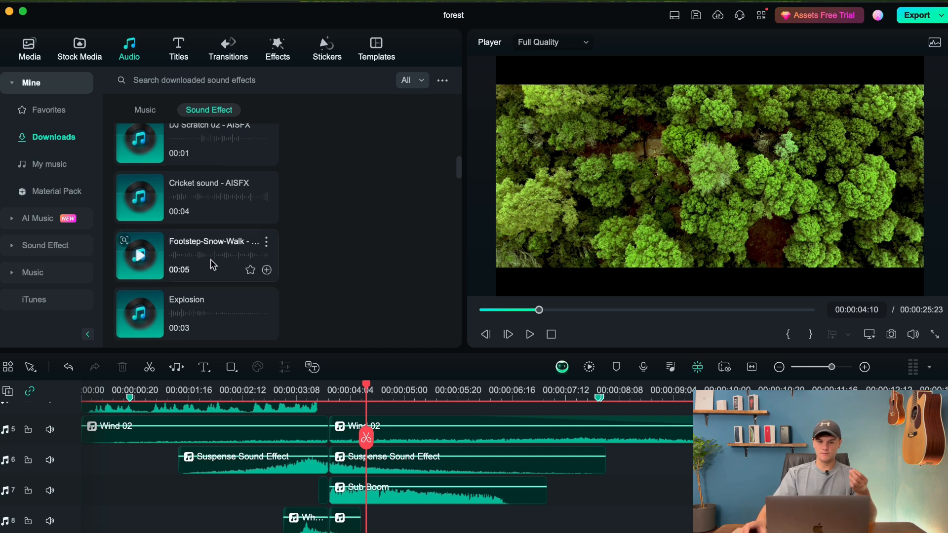
# Inspect the music clips on audio track 2 around the first cut, placing the playhead at 00:00:03:19.
pyautogui.click(288, 395)
pyautogui.scroll(4, 307, 435)
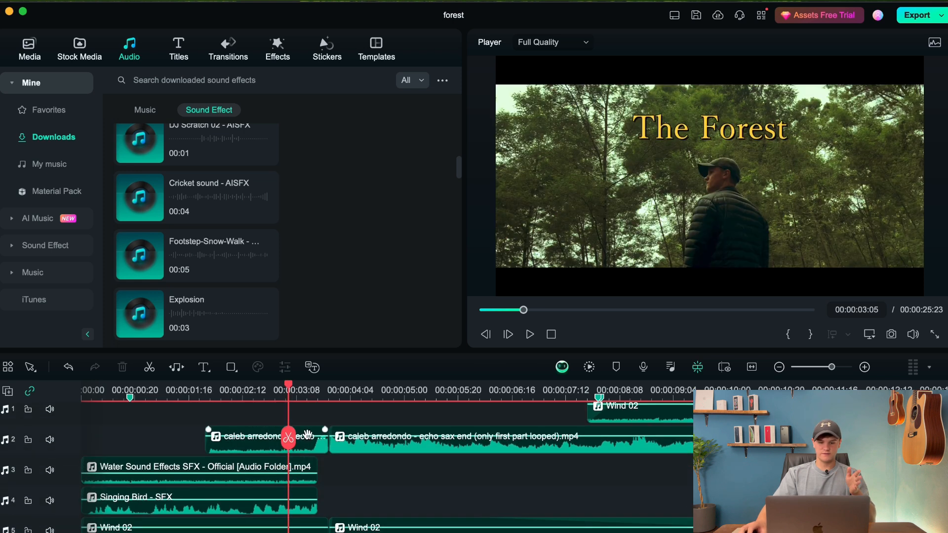
pyautogui.scroll(1, 307, 434)
pyautogui.click(325, 401)
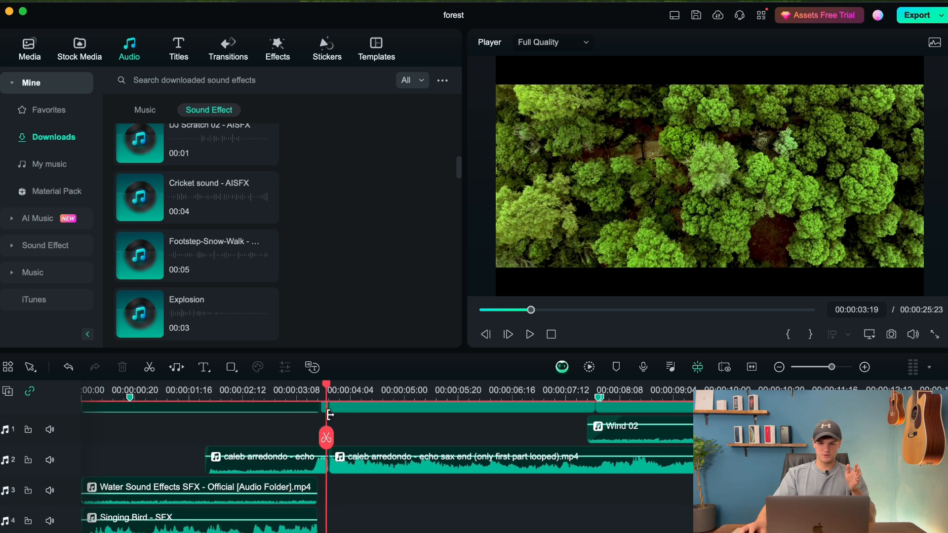
# Play across the first cut from 00:00:03:12, then step the playhead back to the last title-shot frame at 00:00:03:13.
pyautogui.scroll(-3, 329, 415)
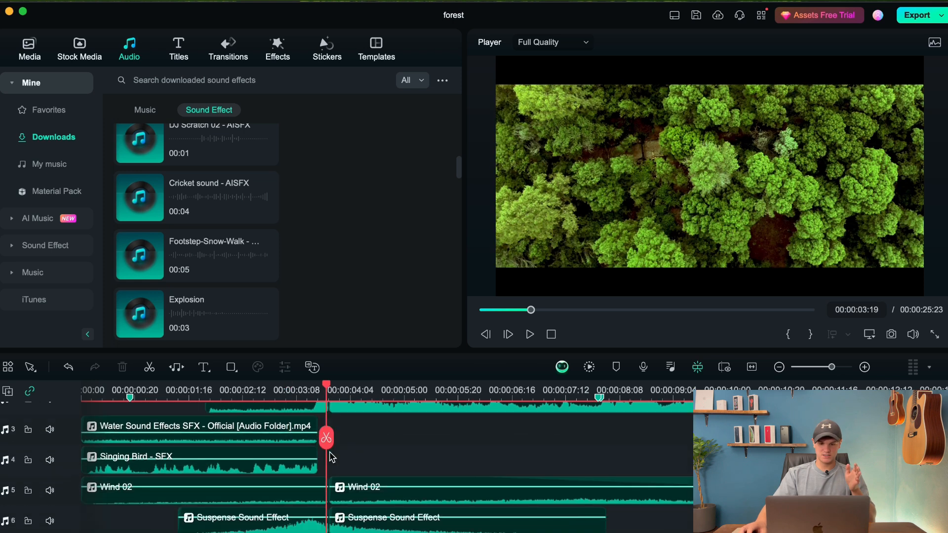
pyautogui.scroll(-2, 317, 419)
pyautogui.click(307, 394)
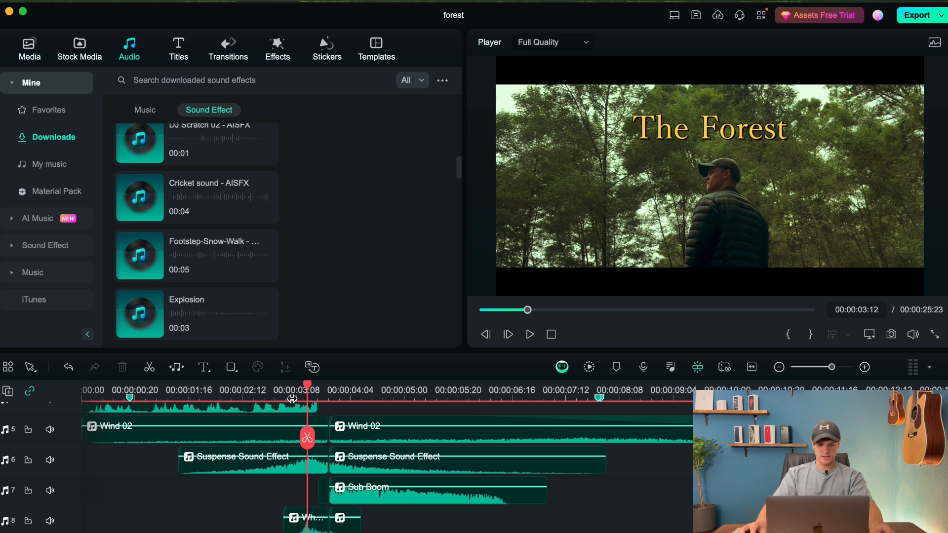
pyautogui.press('space')
pyautogui.click(491, 338)
pyautogui.click(490, 339)
pyautogui.click(489, 339)
pyautogui.click(488, 340)
pyautogui.click(487, 340)
pyautogui.click(486, 338)
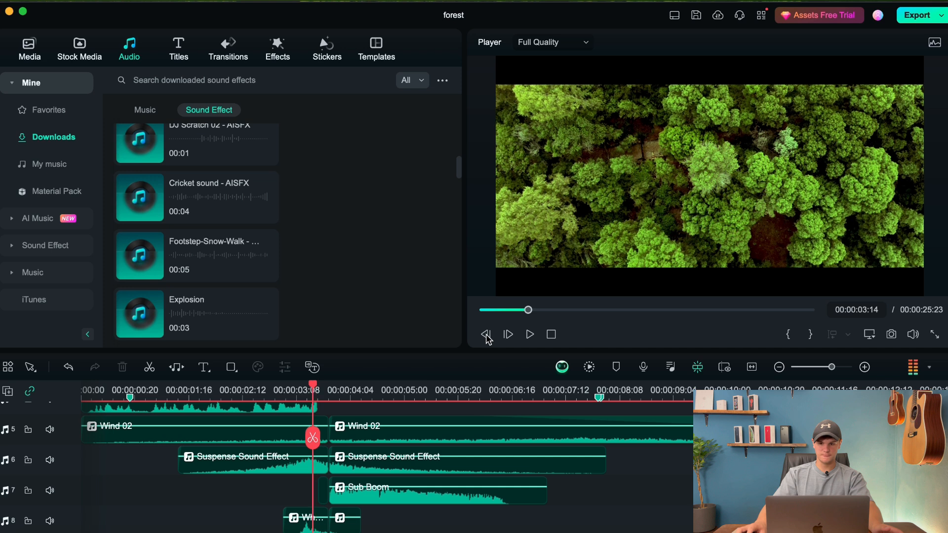
pyautogui.click(486, 338)
# Mute audio tracks 7, 8 and 9, leaving the Suspense Sound Effect on track 6 audible.
pyautogui.scroll(-3, 328, 509)
pyautogui.scroll(3, 328, 508)
pyautogui.scroll(-2, 346, 458)
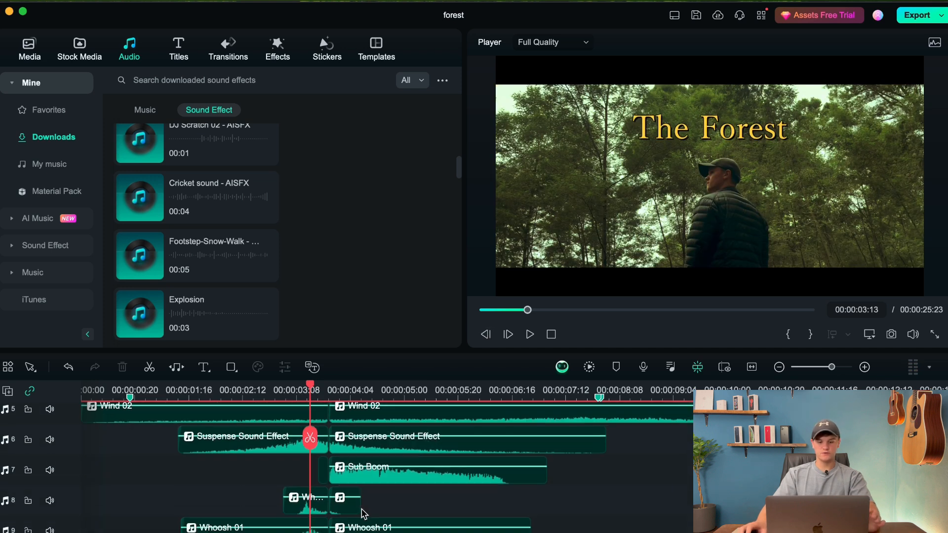
pyautogui.click(50, 450)
pyautogui.click(49, 480)
pyautogui.click(49, 511)
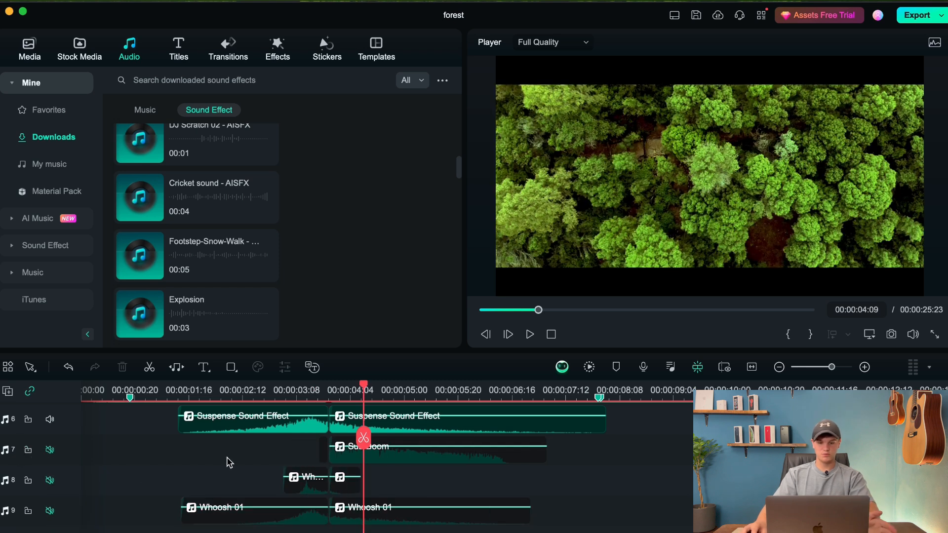
# Unmute the Sub Boom track and play the transition from 00:00:03:08 to hear it with the suspense effect.
pyautogui.click(50, 449)
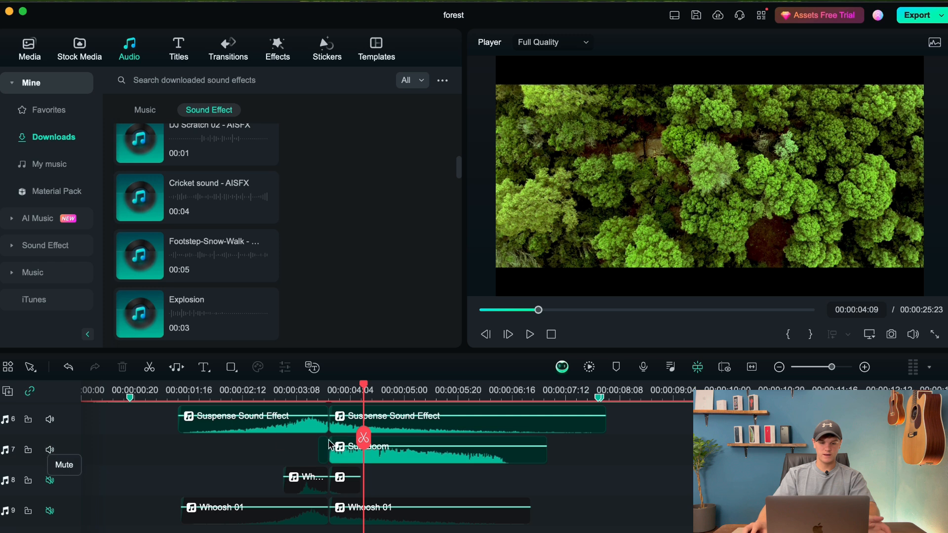
pyautogui.click(291, 408)
pyautogui.click(296, 389)
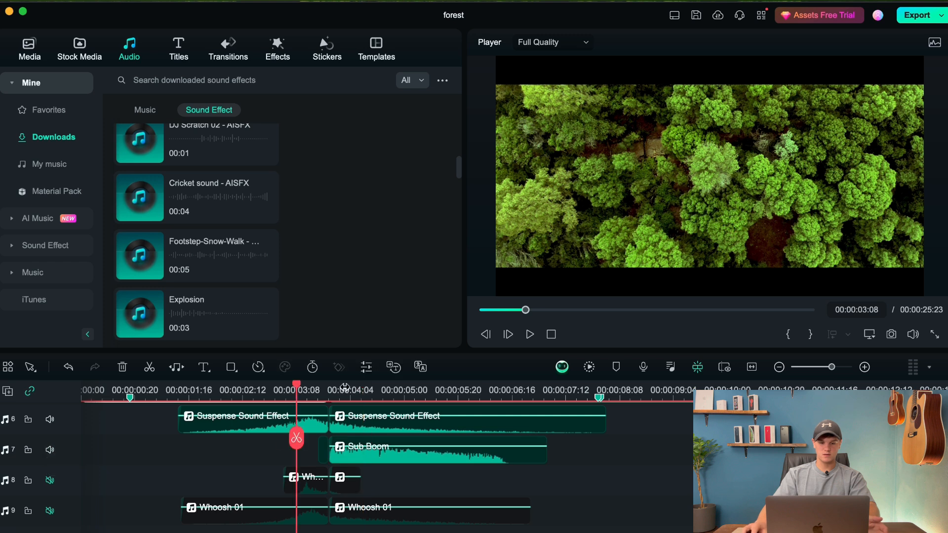
pyautogui.click(529, 334)
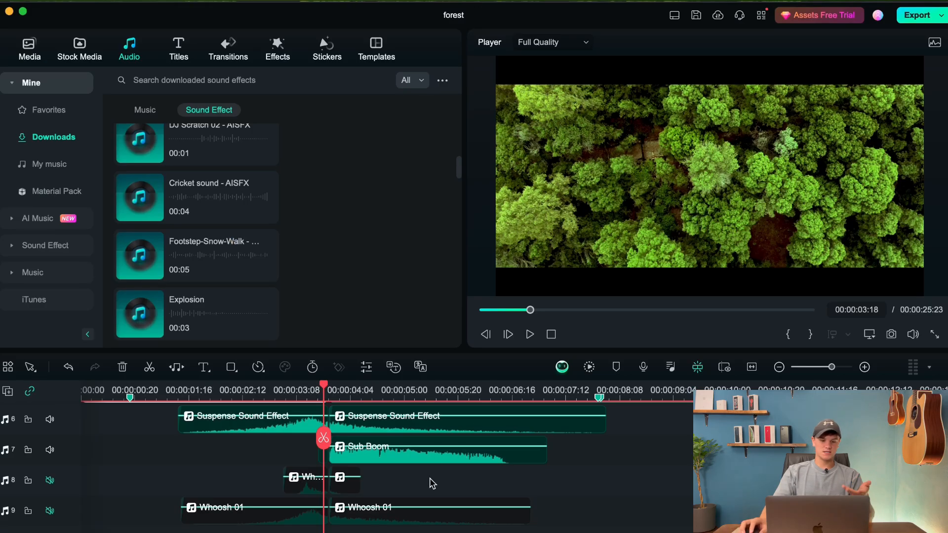
# Unmute audio track 8 with the short whoosh clips and set the playhead to 00:00:03:00 to preview the transition.
pyautogui.scroll(-2, 429, 478)
pyautogui.scroll(3, 430, 477)
pyautogui.click(49, 480)
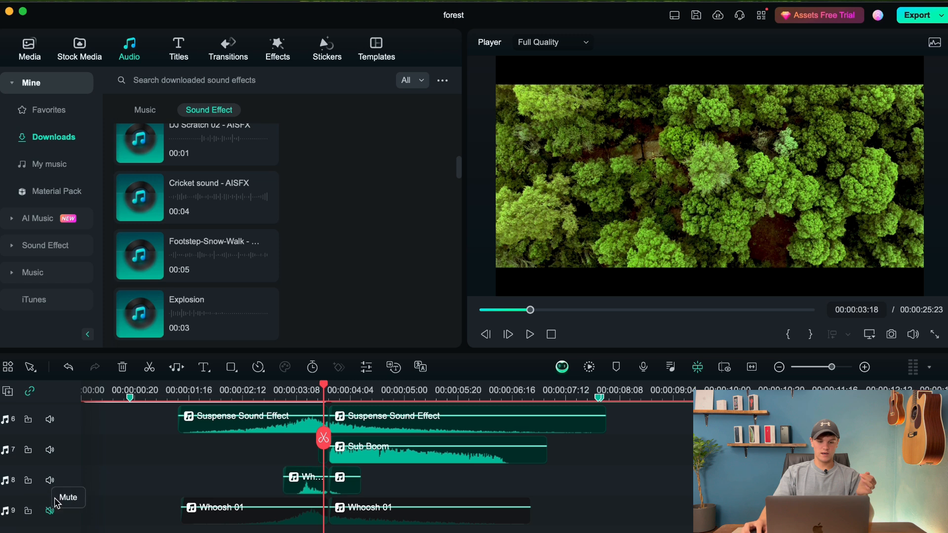
pyautogui.click(275, 397)
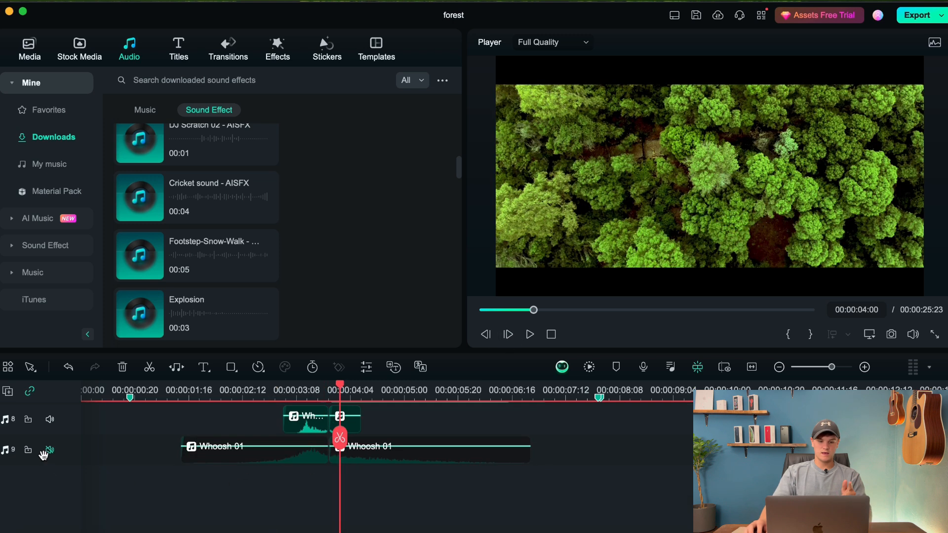
# Unmute the Whoosh 01 track and play the transition from before the cut to hear all the effects together.
pyautogui.click(49, 450)
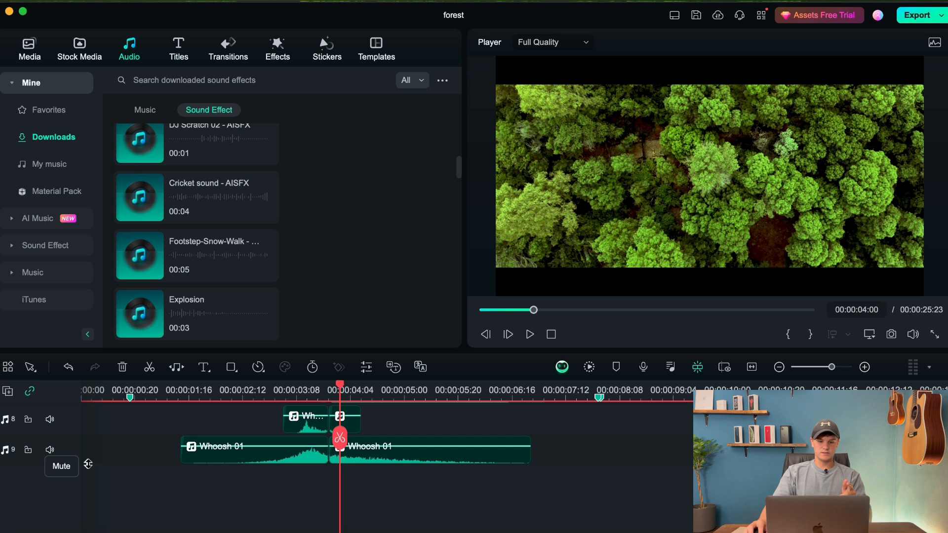
pyautogui.click(246, 399)
pyautogui.click(529, 334)
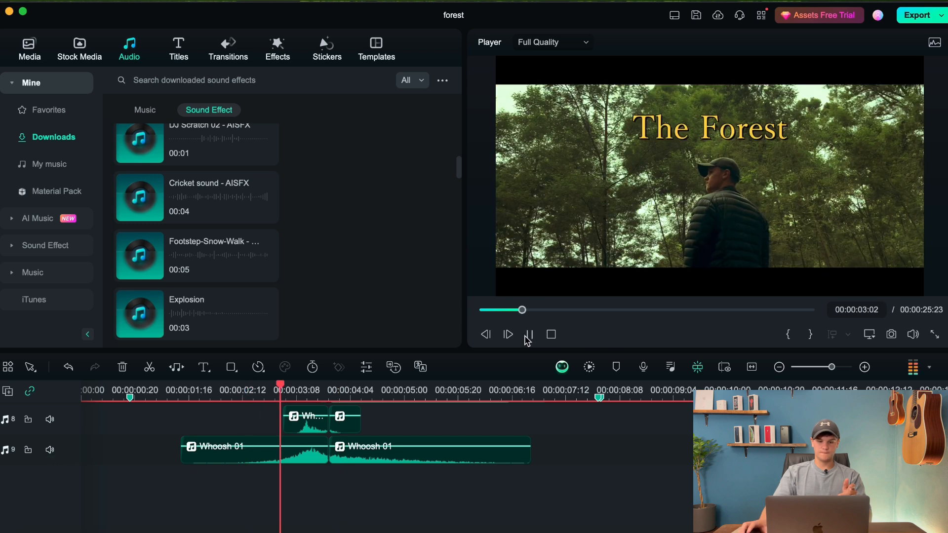
pyautogui.click(527, 335)
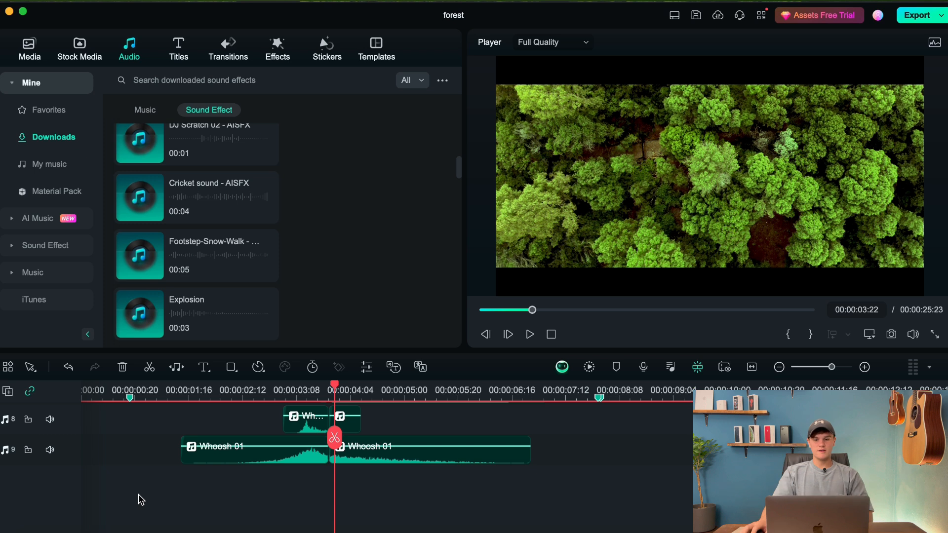
# Play the opening from the start through the first transition, pausing over the title shot, and return the playhead to 00:00:00:00.
pyautogui.scroll(2, 406, 452)
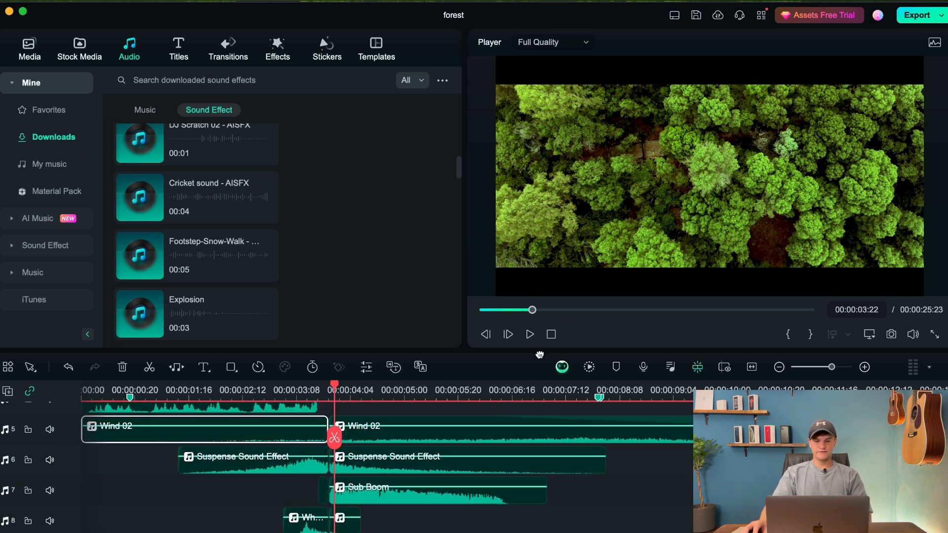
pyautogui.click(552, 334)
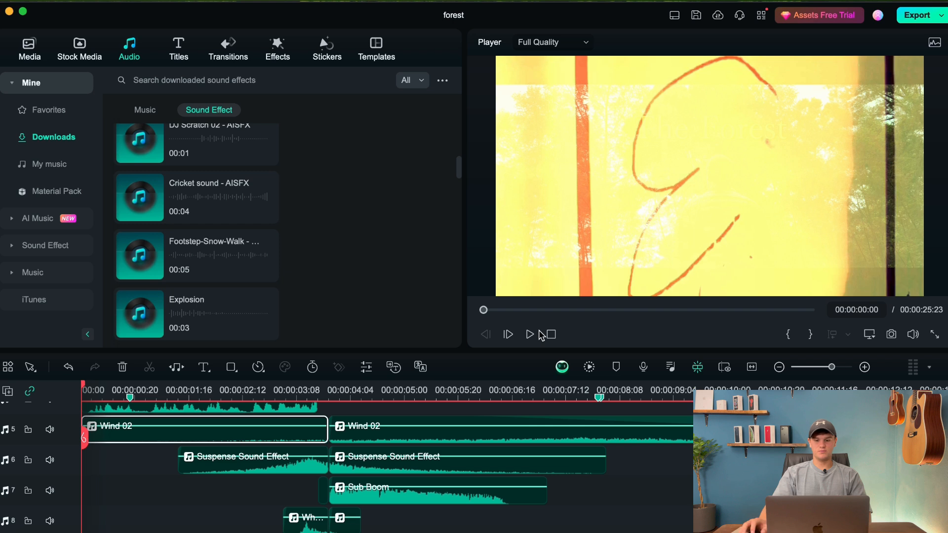
pyautogui.click(530, 334)
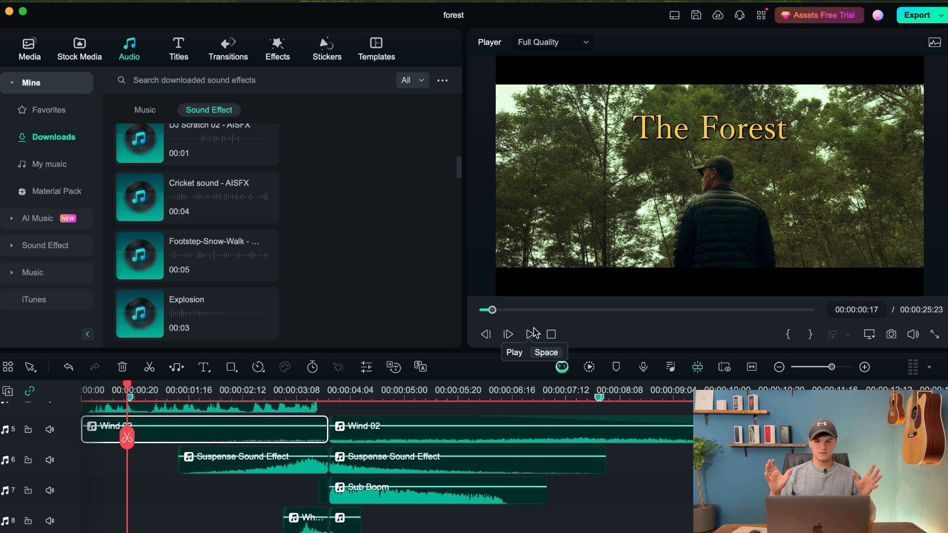
pyautogui.click(532, 335)
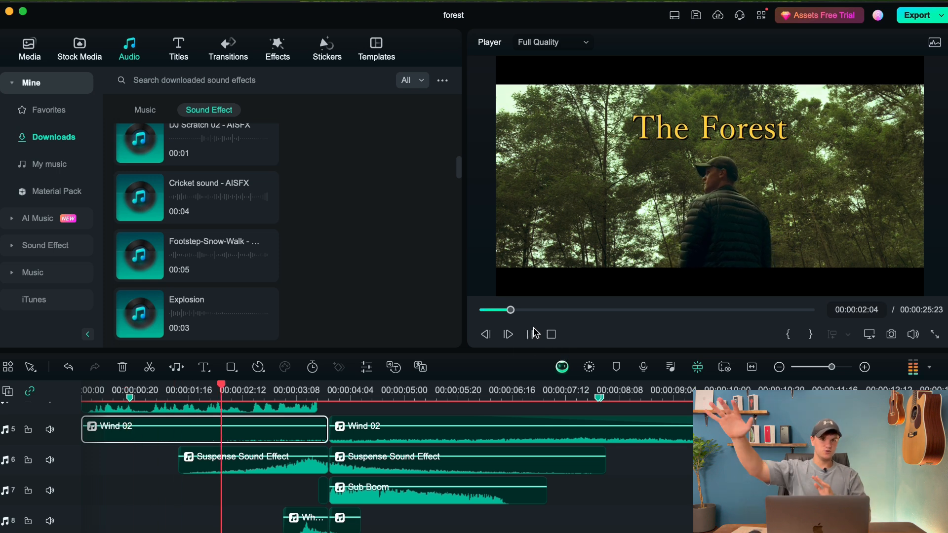
pyautogui.click(533, 333)
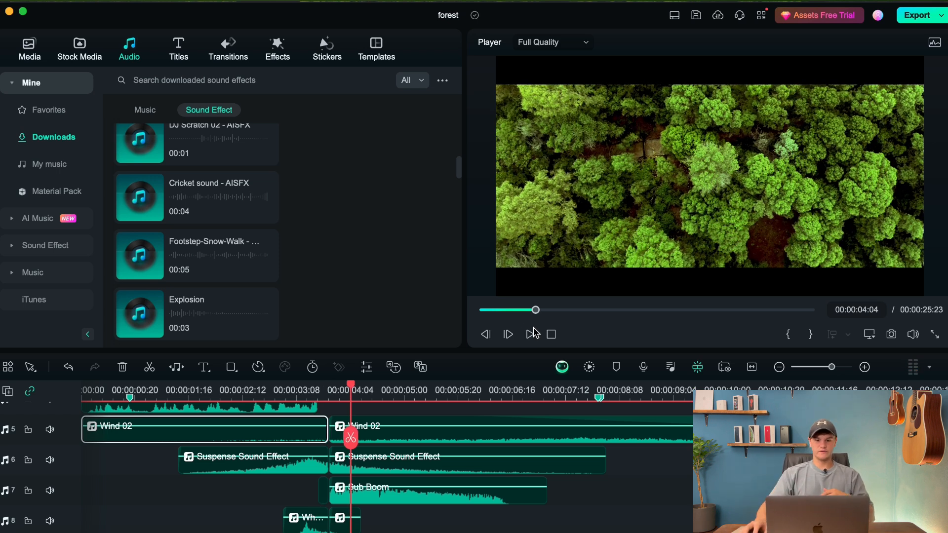
pyautogui.click(551, 336)
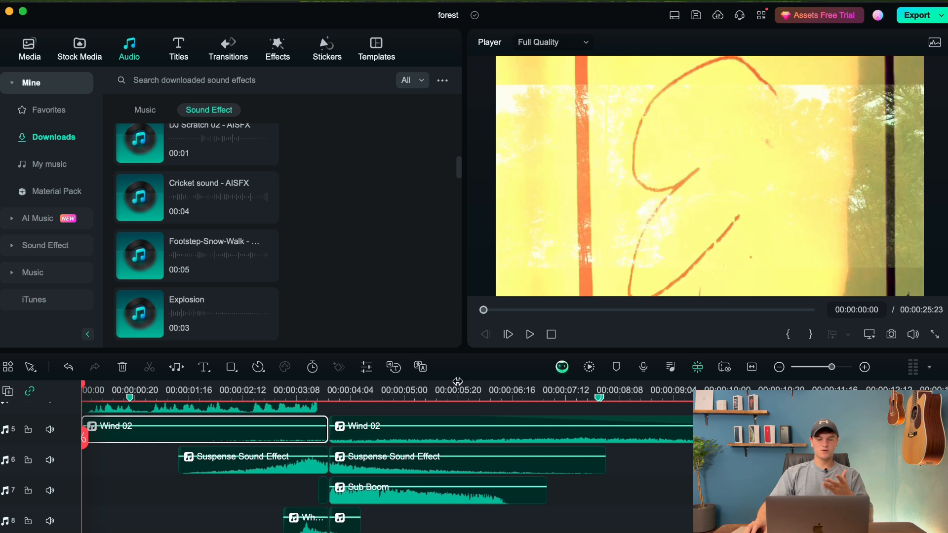
# Show the suspense, boom and whoosh tracks, scrub the preview to 00:00:04:03 and return the playhead to the start.
pyautogui.scroll(-2, 588, 427)
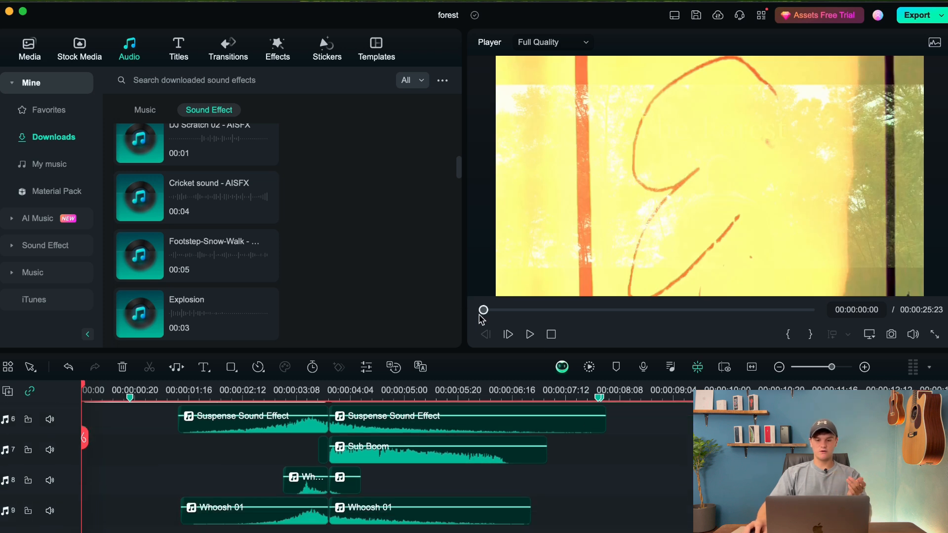
pyautogui.click(536, 310)
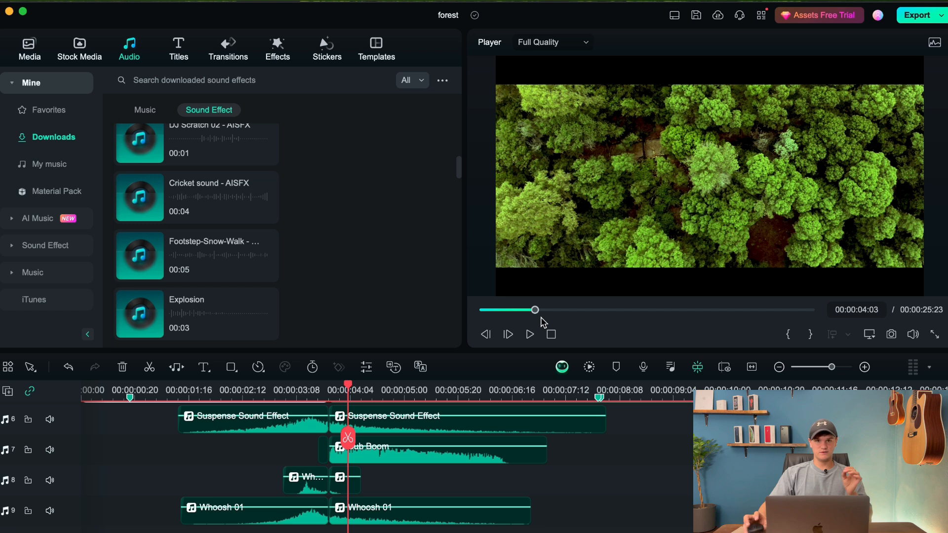
pyautogui.moveTo(534, 310); pyautogui.dragTo(483, 311)
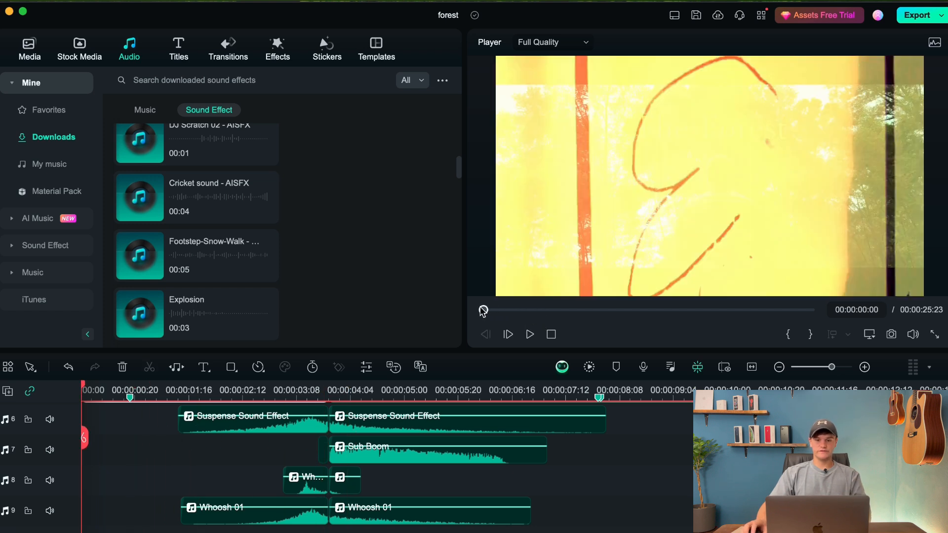